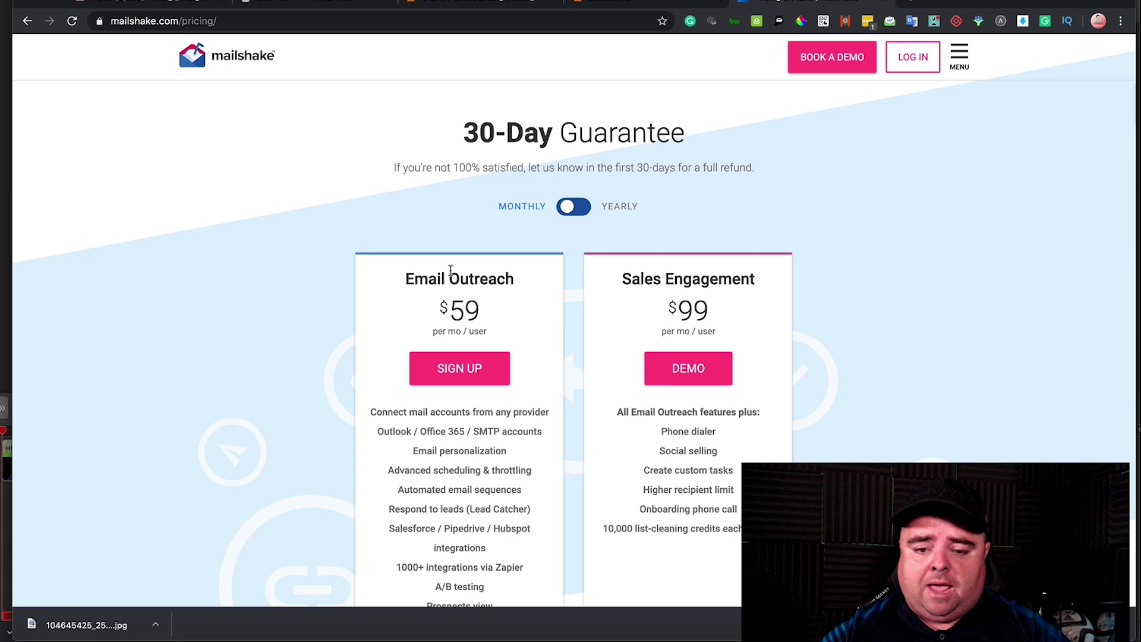
# - Log in to Mailshake and review the existing campaigns list before returning to the dashboard
pyautogui.scroll(-2, 450, 270)
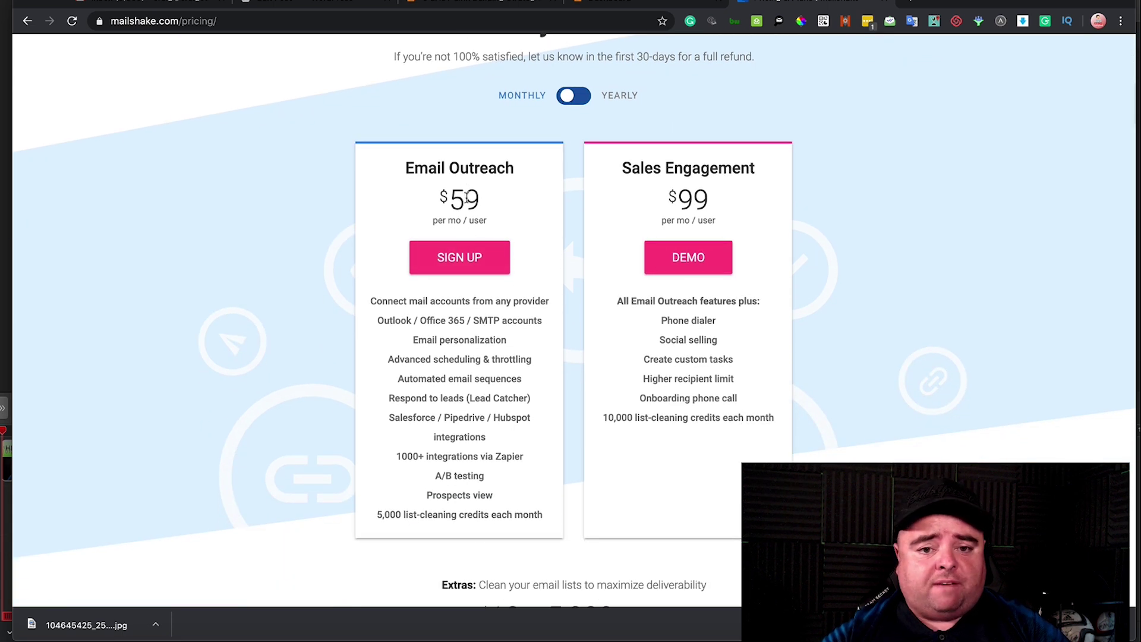
pyautogui.scroll(-2, 468, 198)
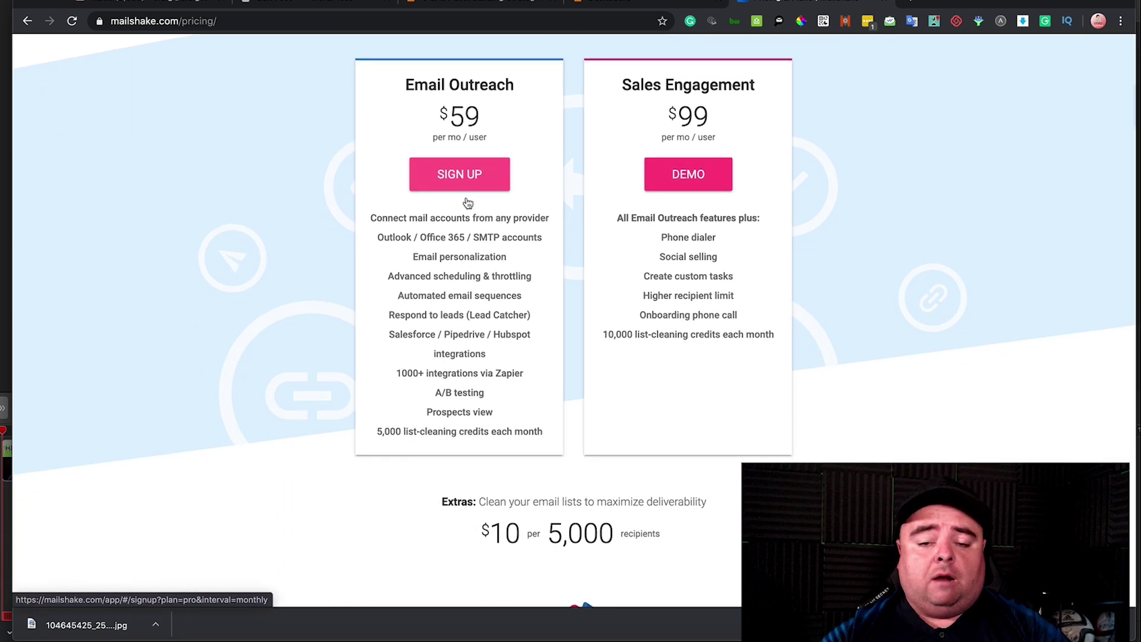
pyautogui.scroll(-1, 474, 233)
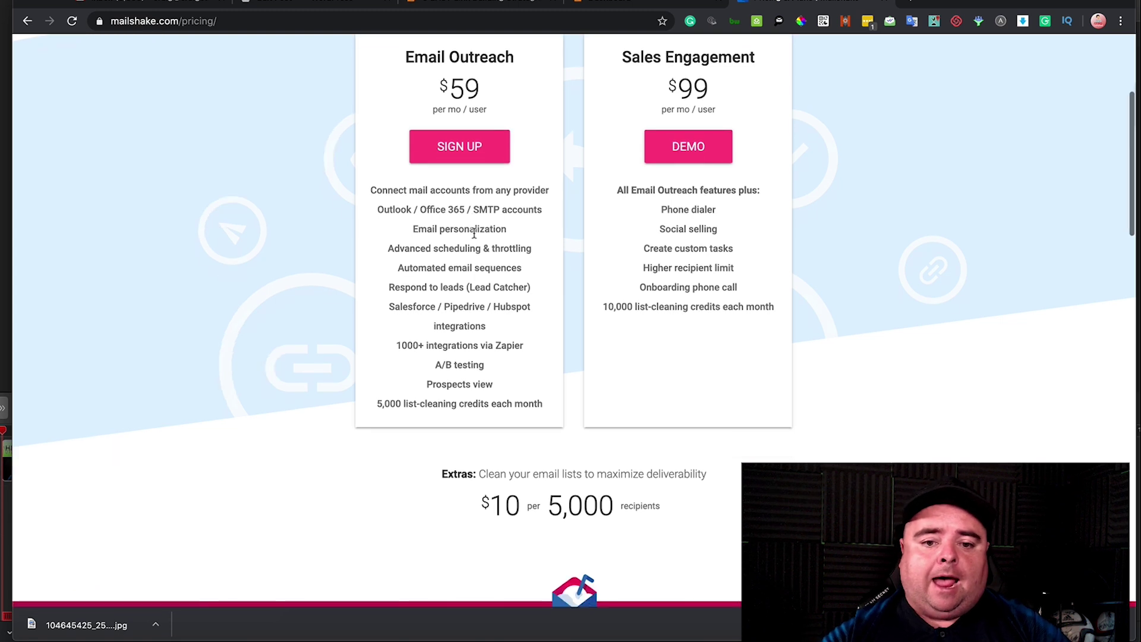
pyautogui.scroll(5, 474, 233)
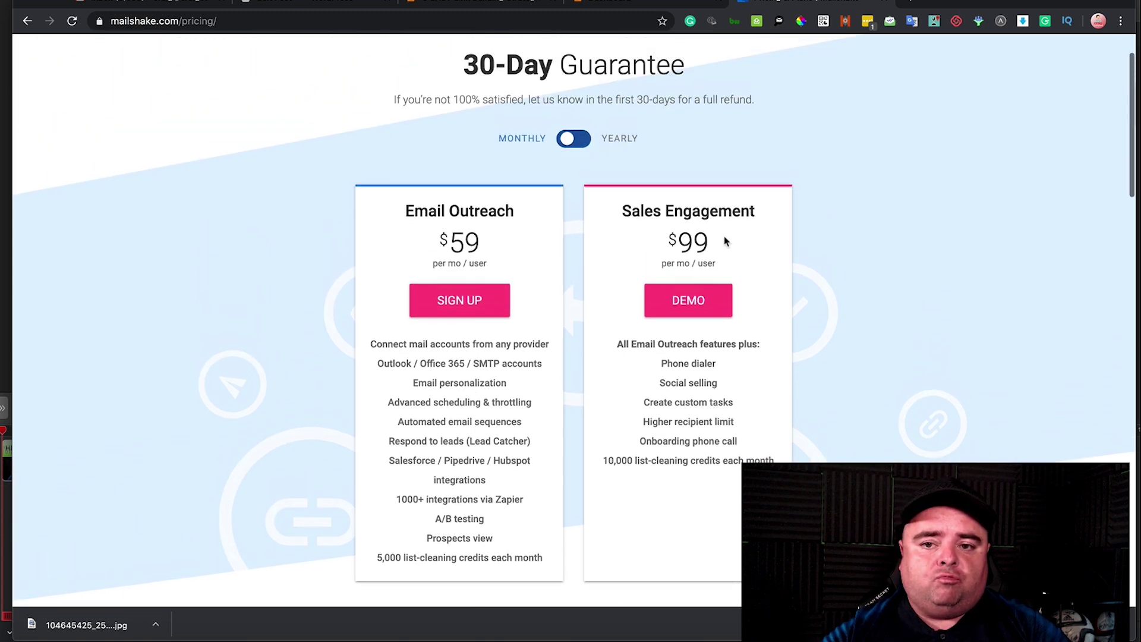
pyautogui.click(924, 62)
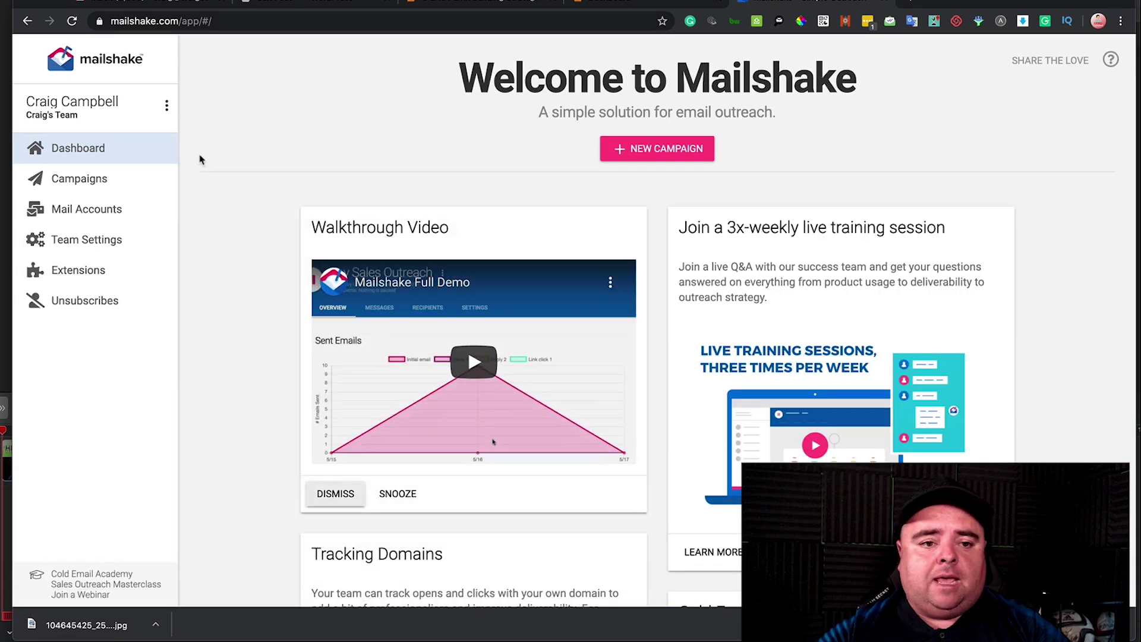
pyautogui.click(100, 173)
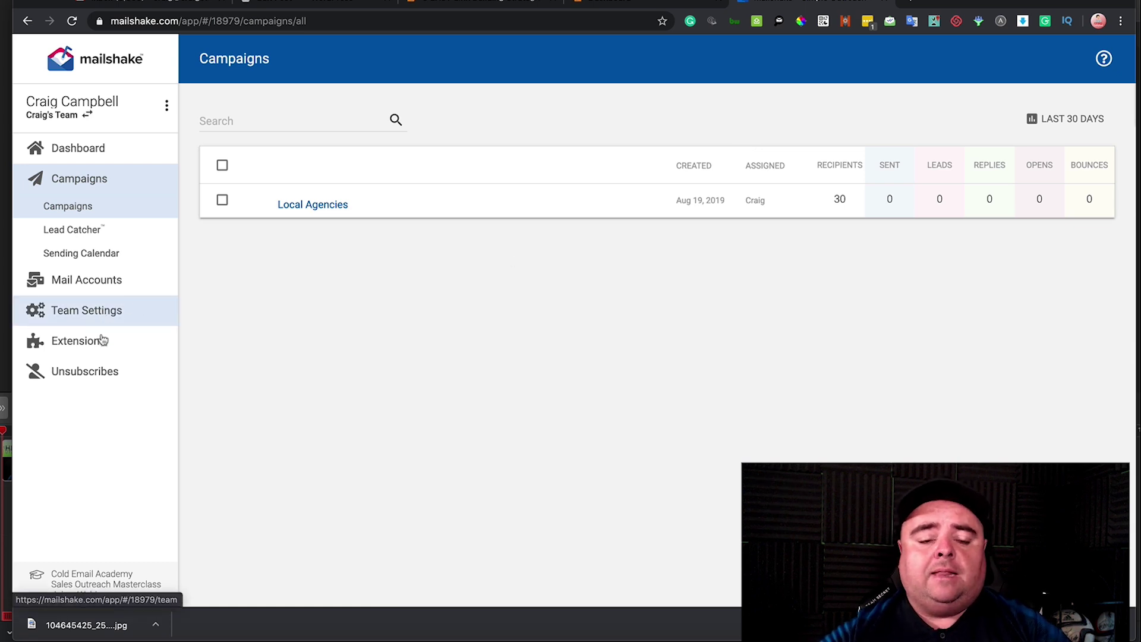
pyautogui.click(90, 149)
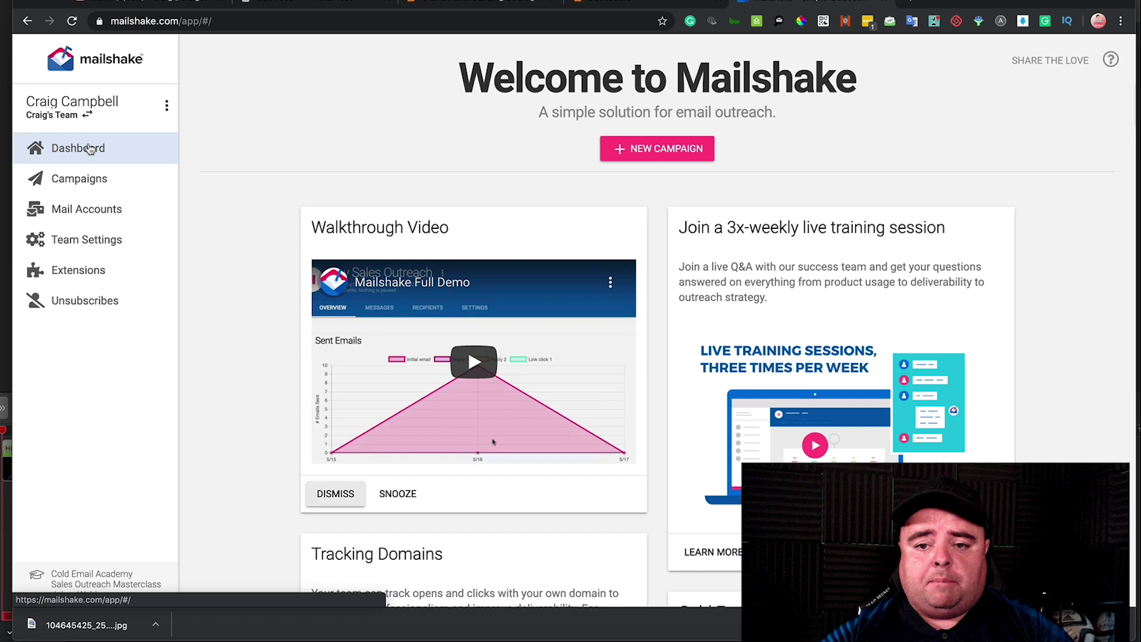
# - Start a new campaign titled 'June 22 Outreach' and continue to recipients
pyautogui.click(664, 149)
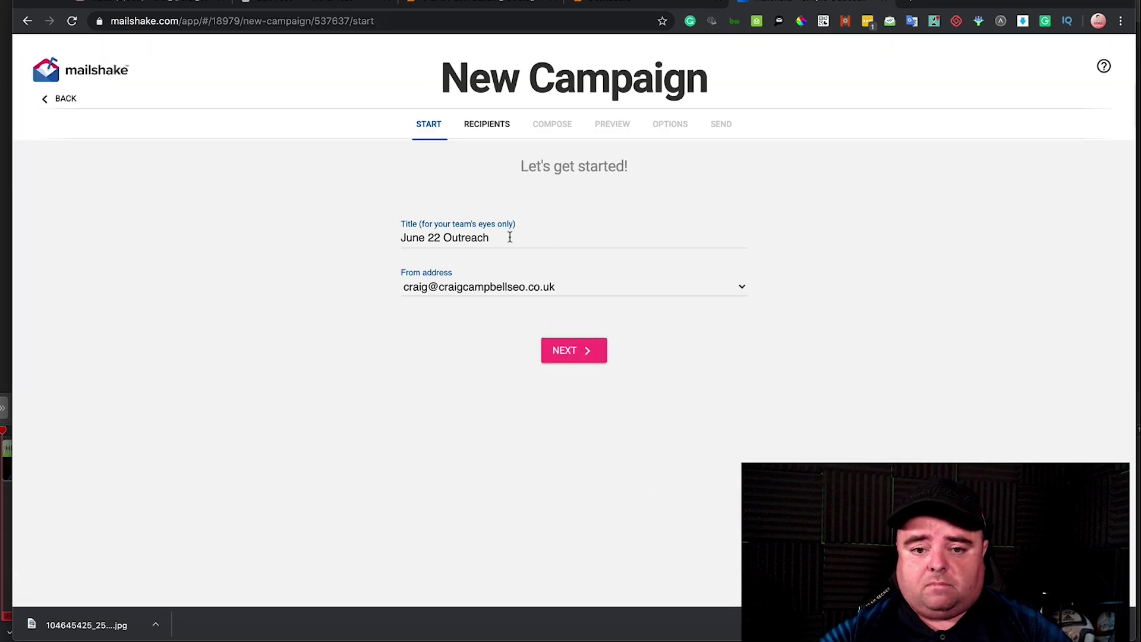
pyautogui.tripleClick(493, 244)
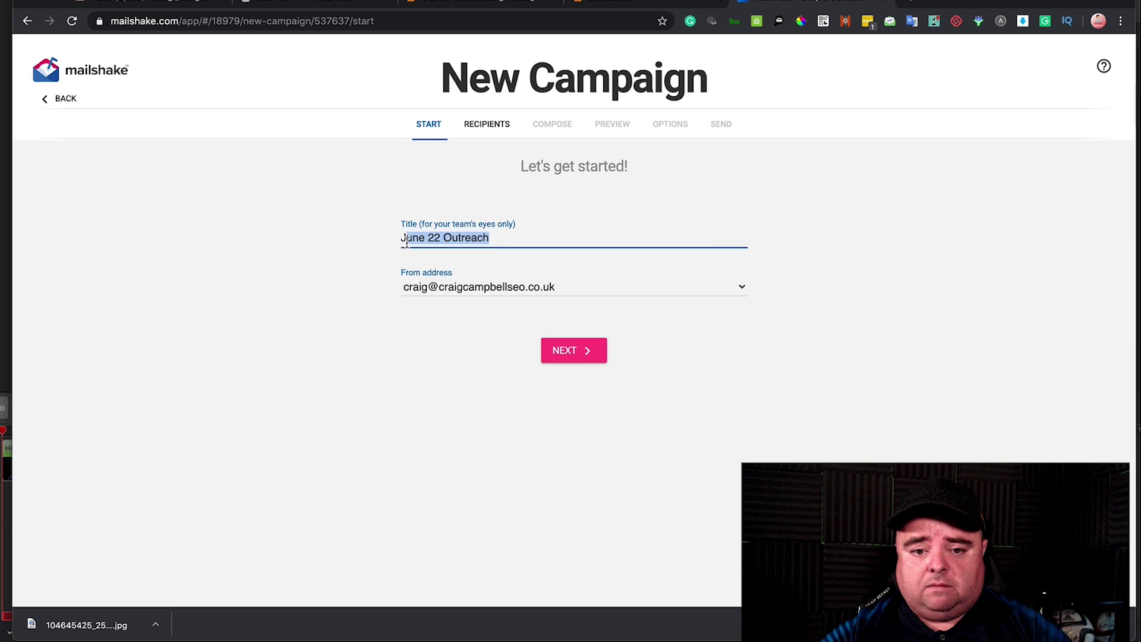
pyautogui.click(573, 350)
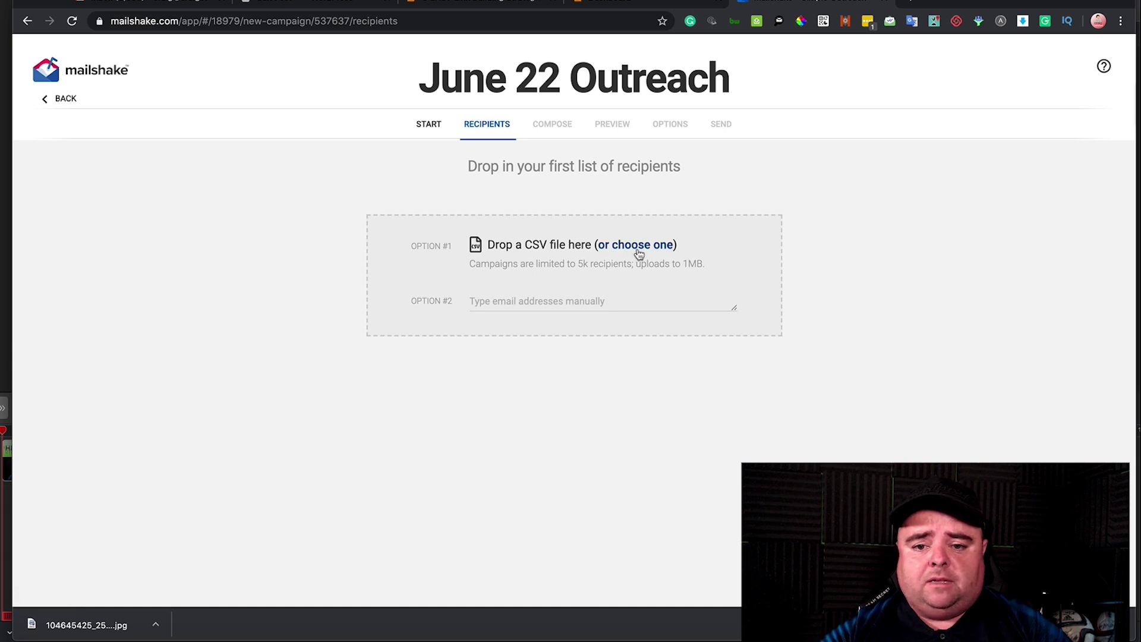
# - Import one manually entered recipient e-mail address and decline List Cleaner
pyautogui.click(592, 306)
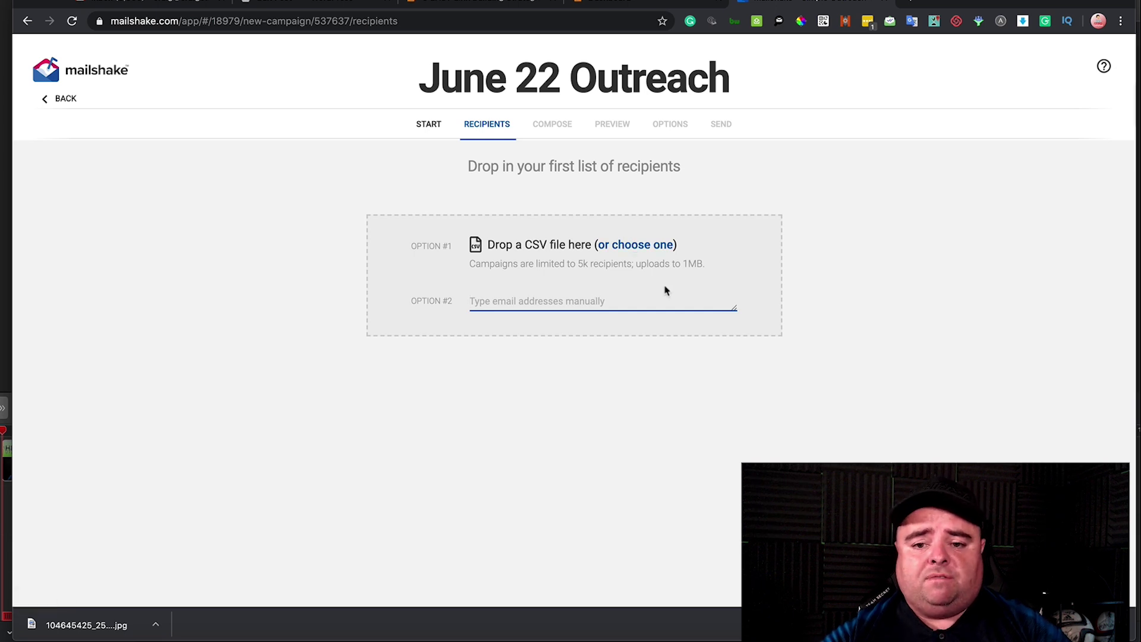
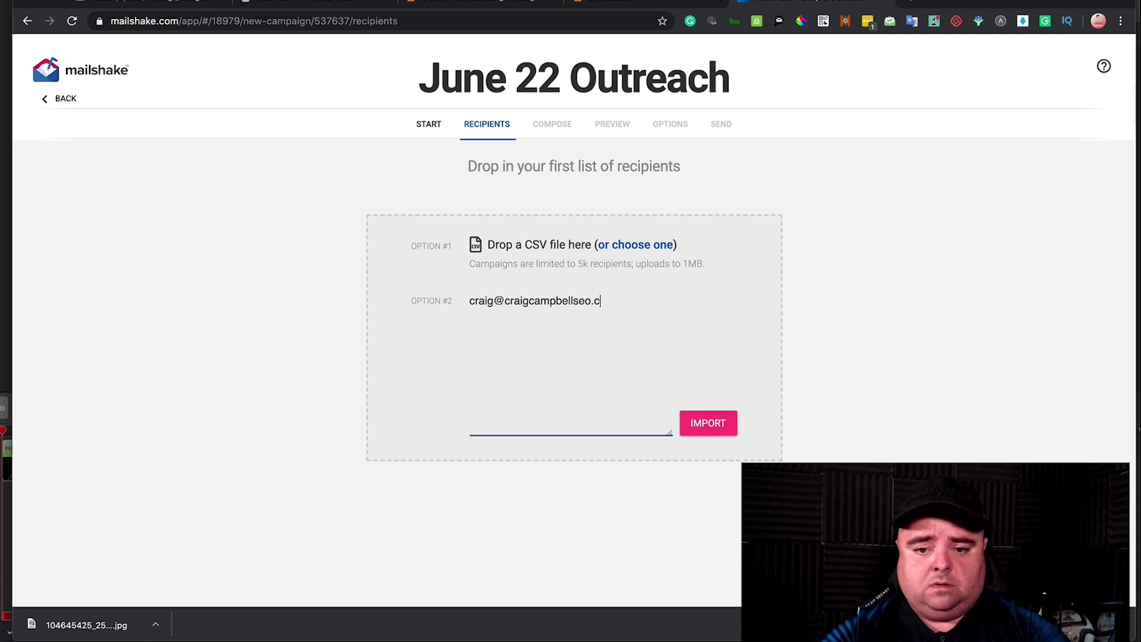
pyautogui.click(711, 424)
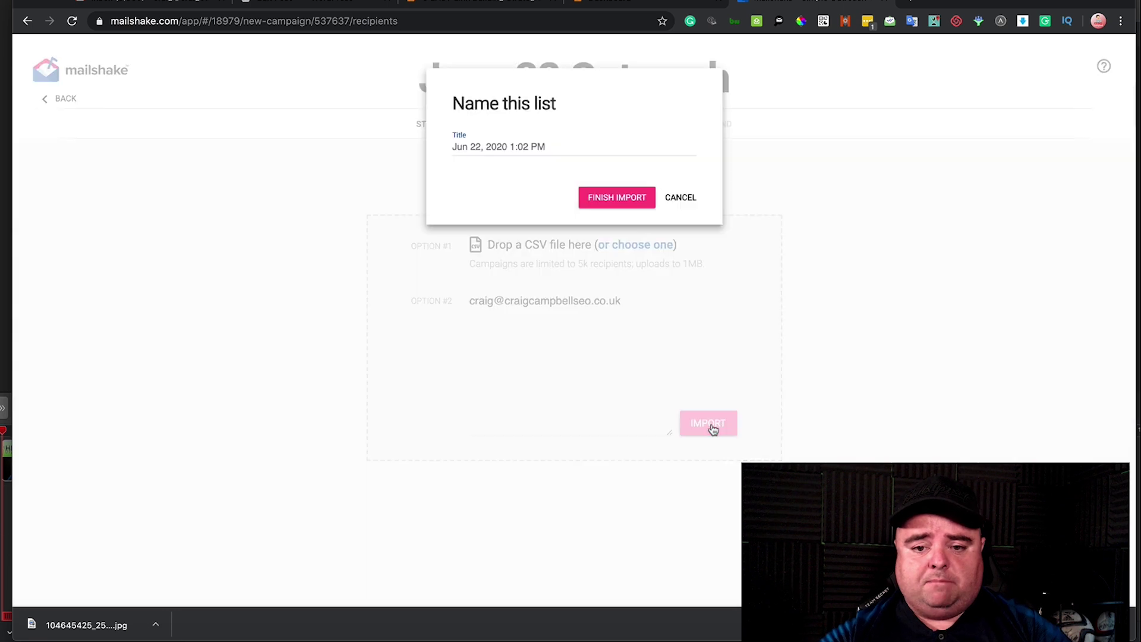
pyautogui.click(640, 205)
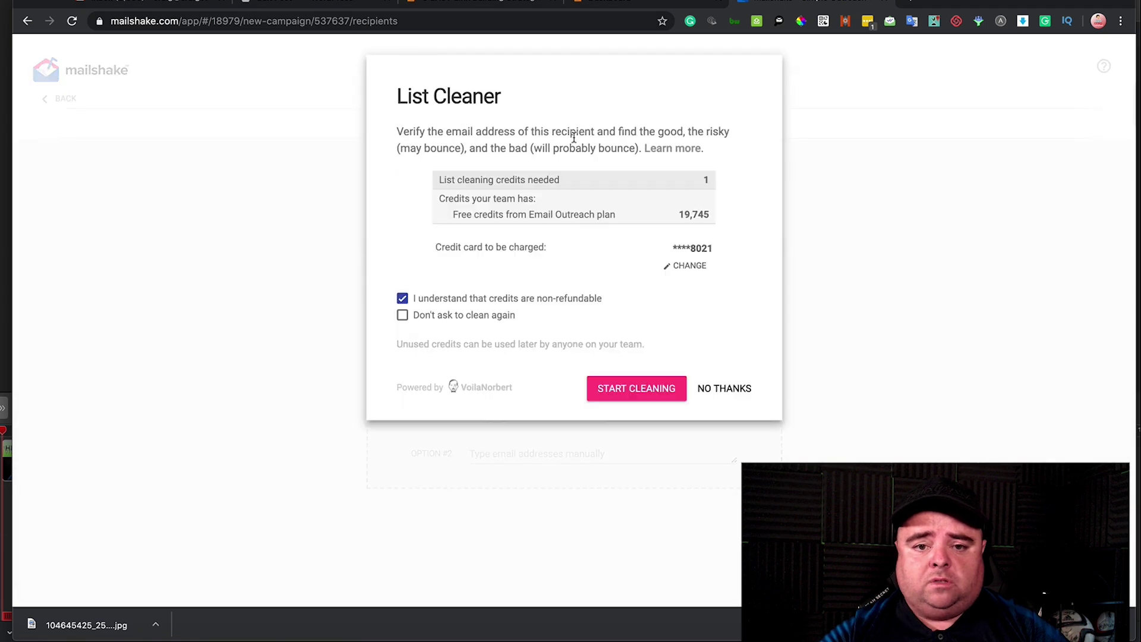
pyautogui.click(711, 395)
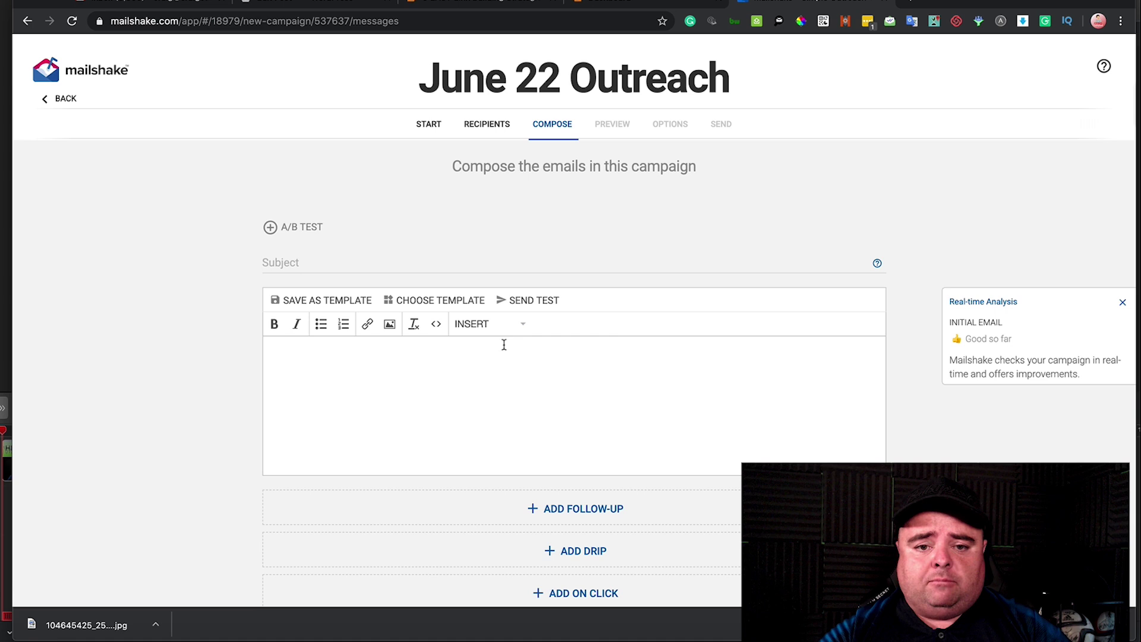
# - Add one follow-up email to the sequence, set to wait 5 days after the initial email
pyautogui.click(480, 391)
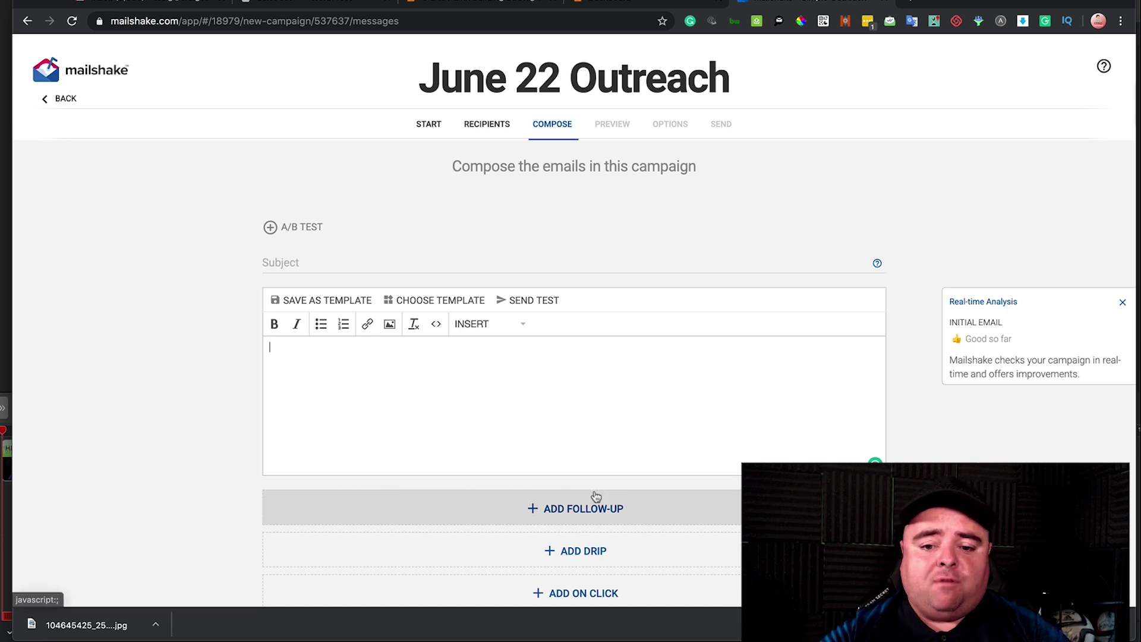
pyautogui.click(604, 510)
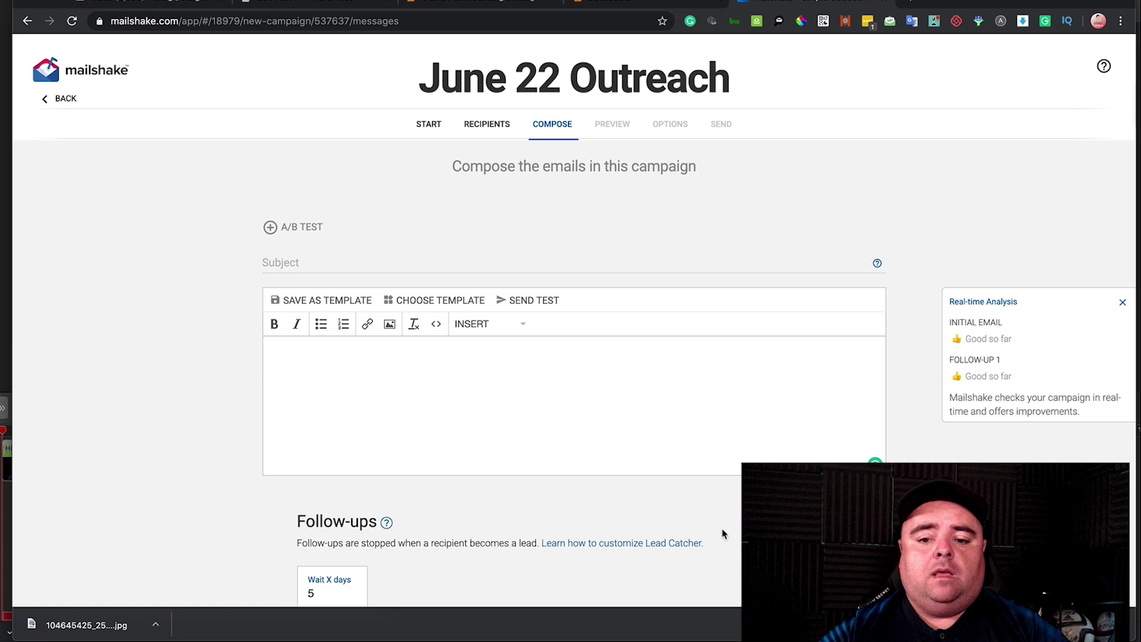
pyautogui.scroll(-4, 724, 529)
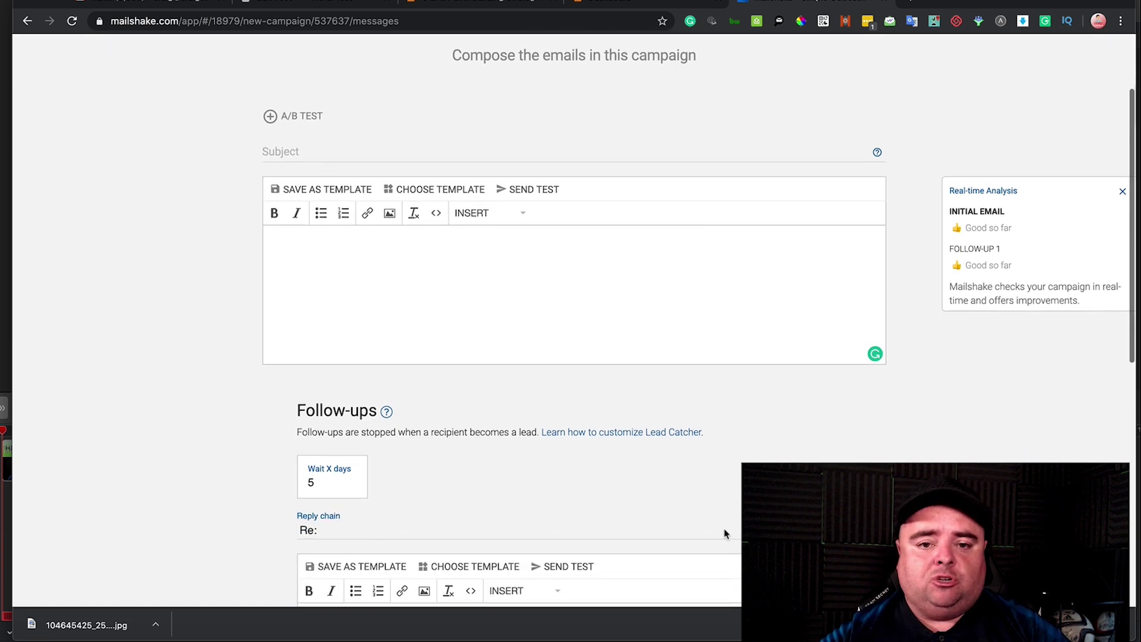
pyautogui.scroll(-1, 724, 528)
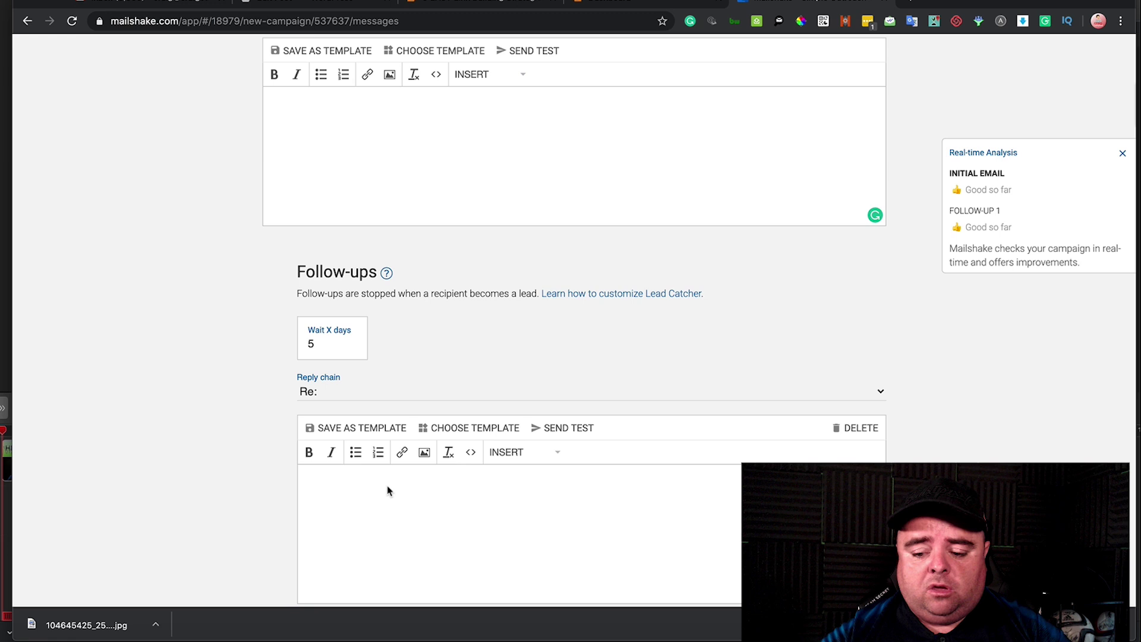
pyautogui.scroll(-5, 387, 490)
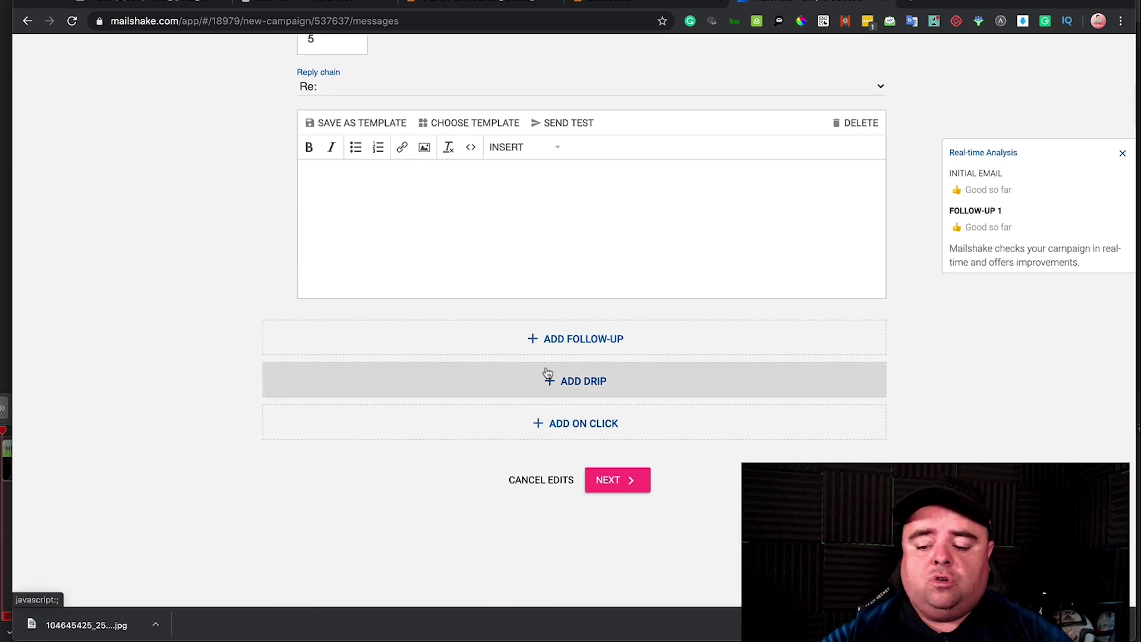
pyautogui.scroll(9, 548, 372)
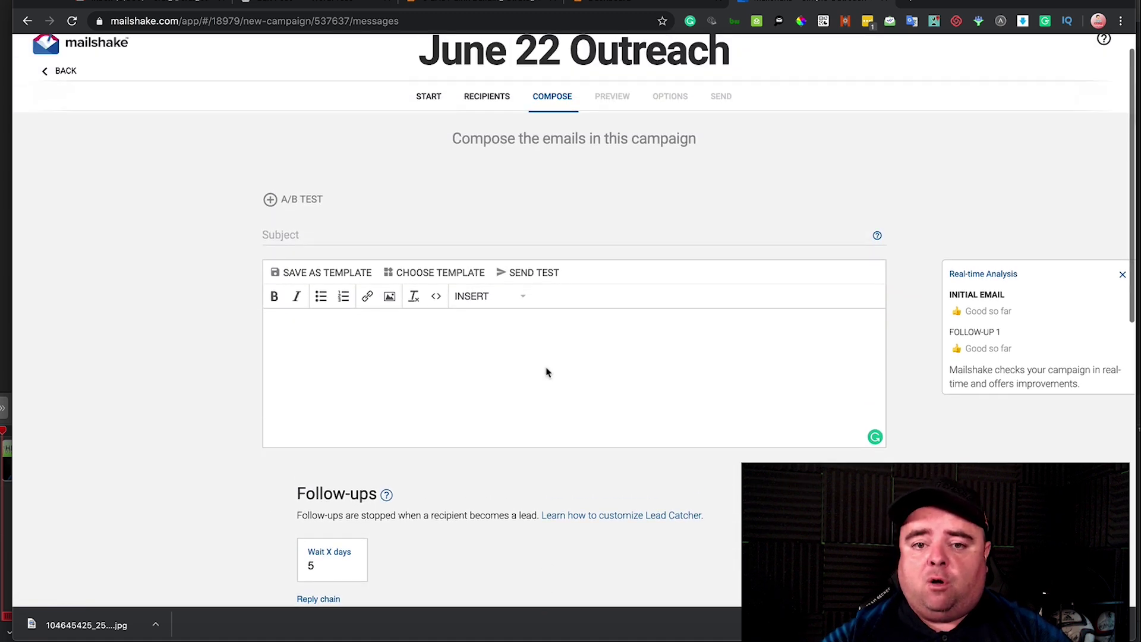
pyautogui.scroll(1, 547, 373)
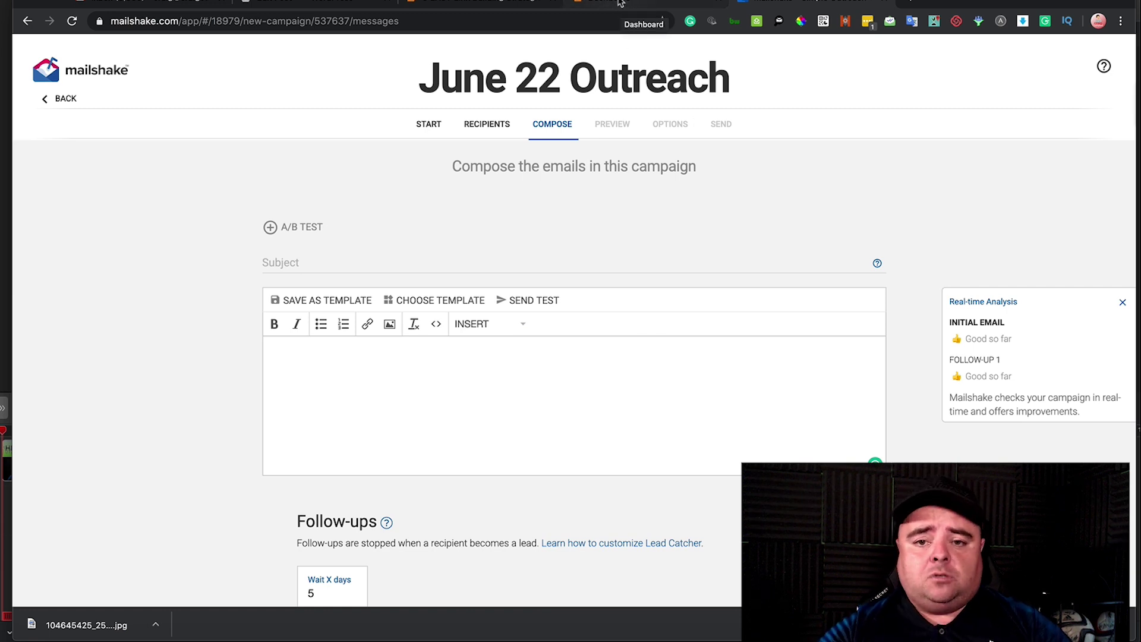
pyautogui.click(621, 9)
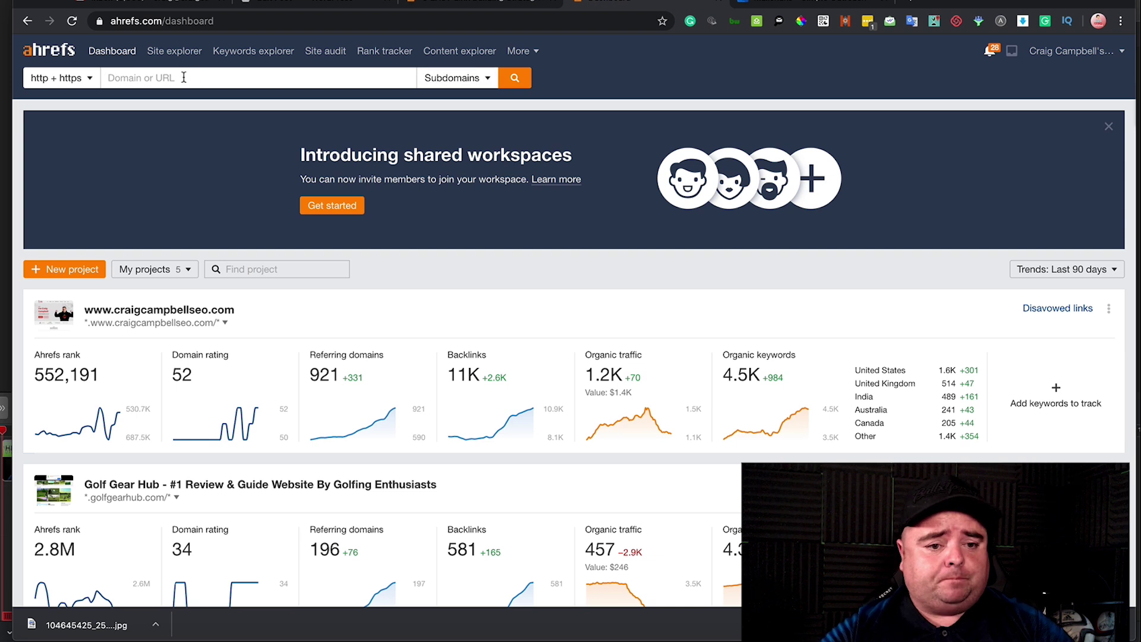
pyautogui.write('www.')
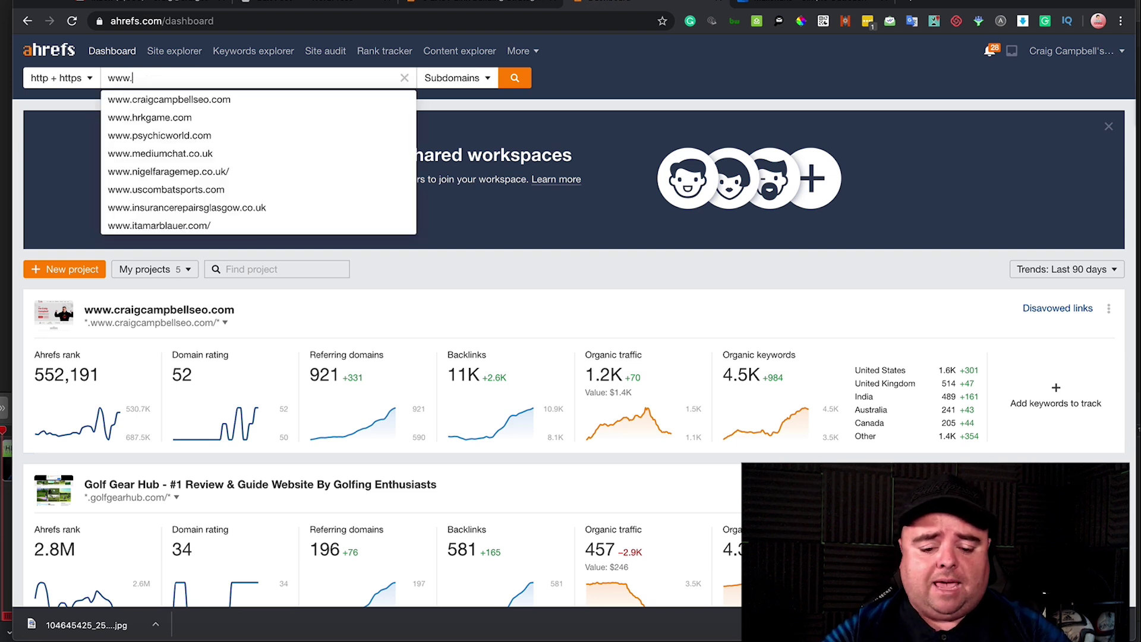
pyautogui.write('amaz')
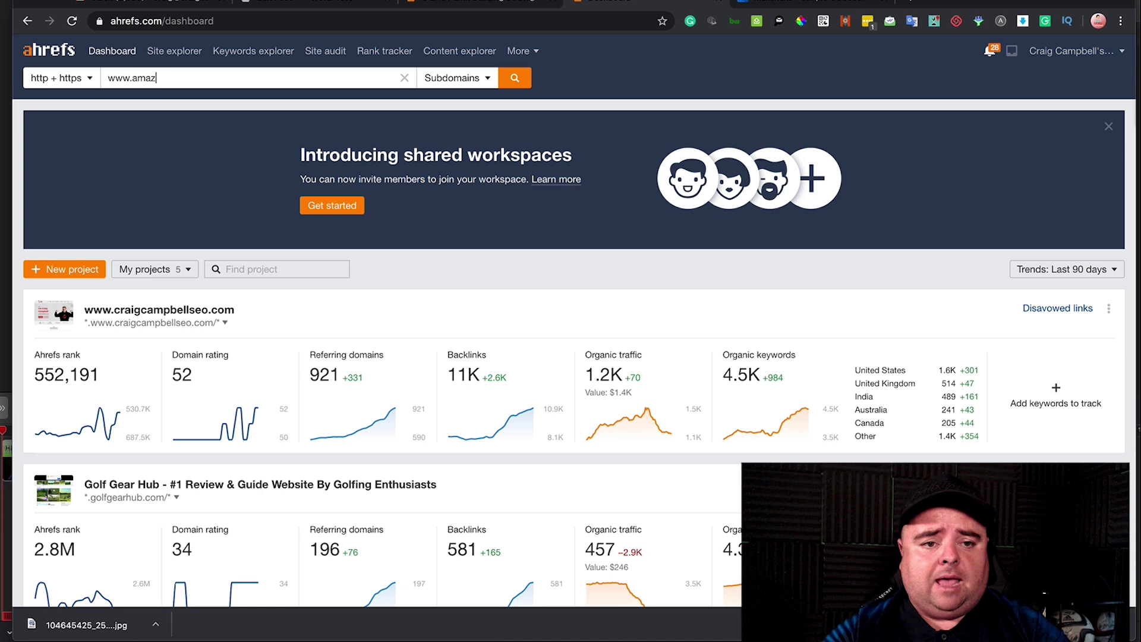
pyautogui.write('on.co.uk')
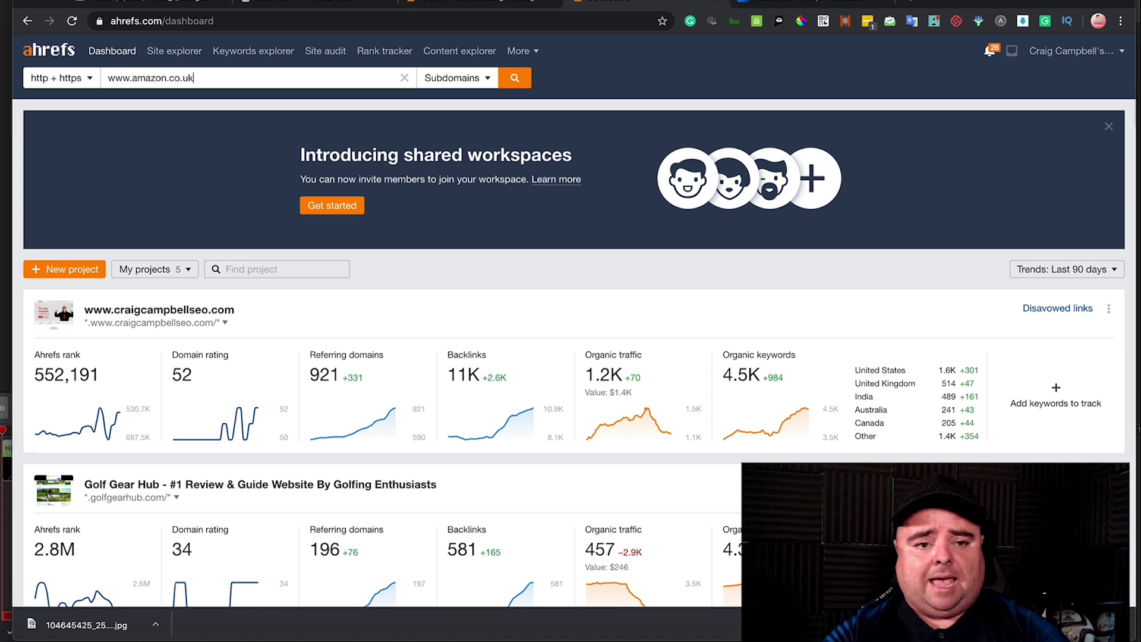
pyautogui.press('Return')
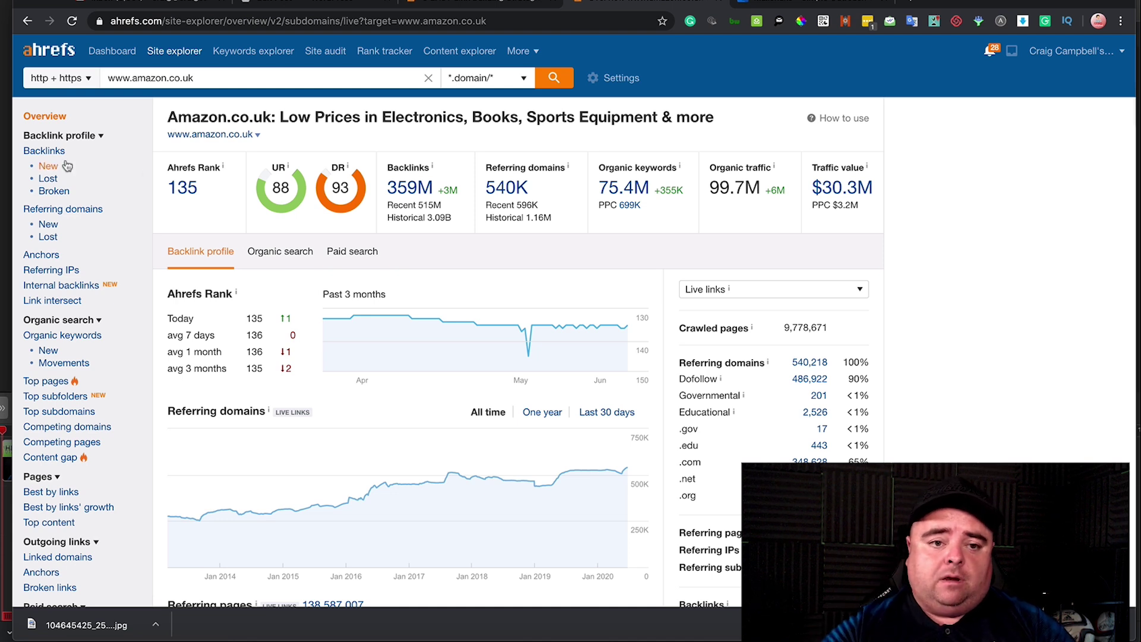
pyautogui.scroll(-5, 168, 173)
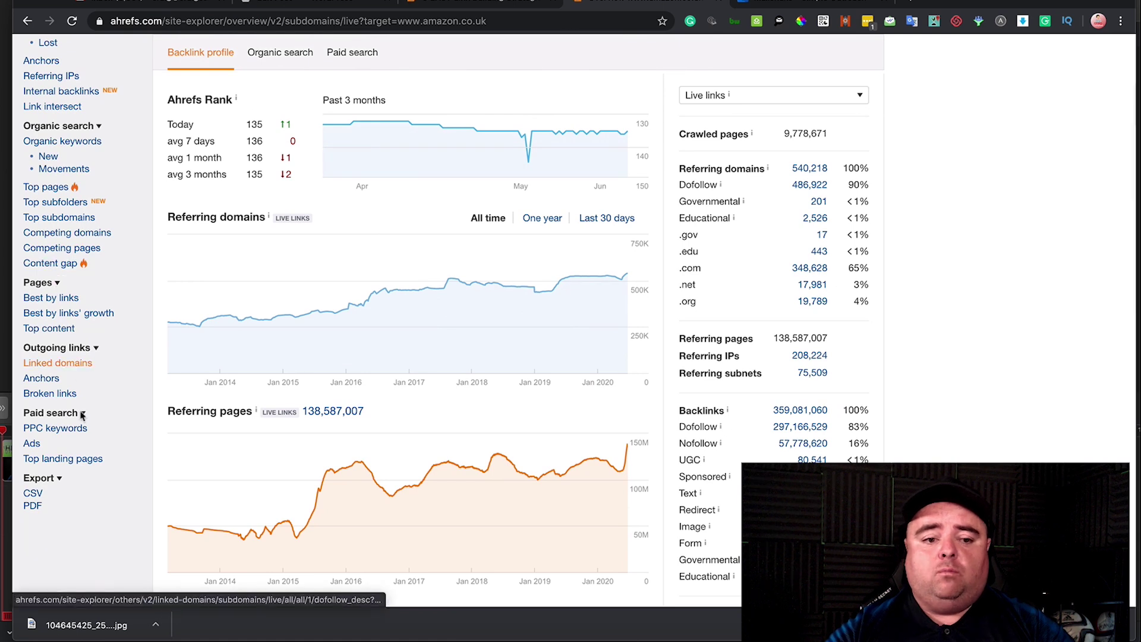
pyautogui.click(64, 395)
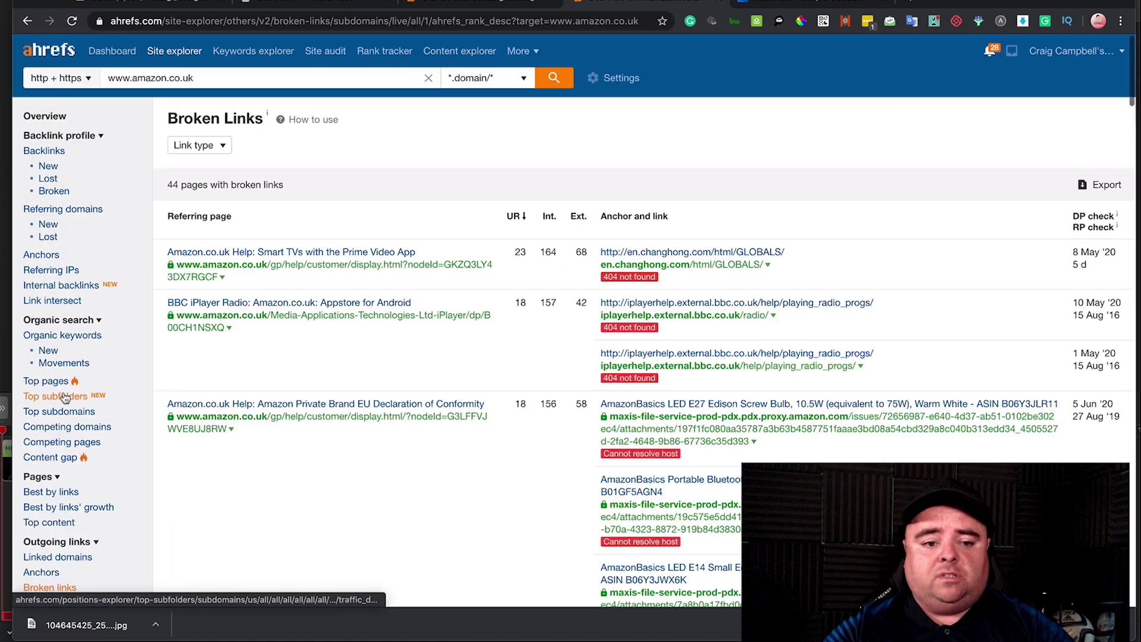